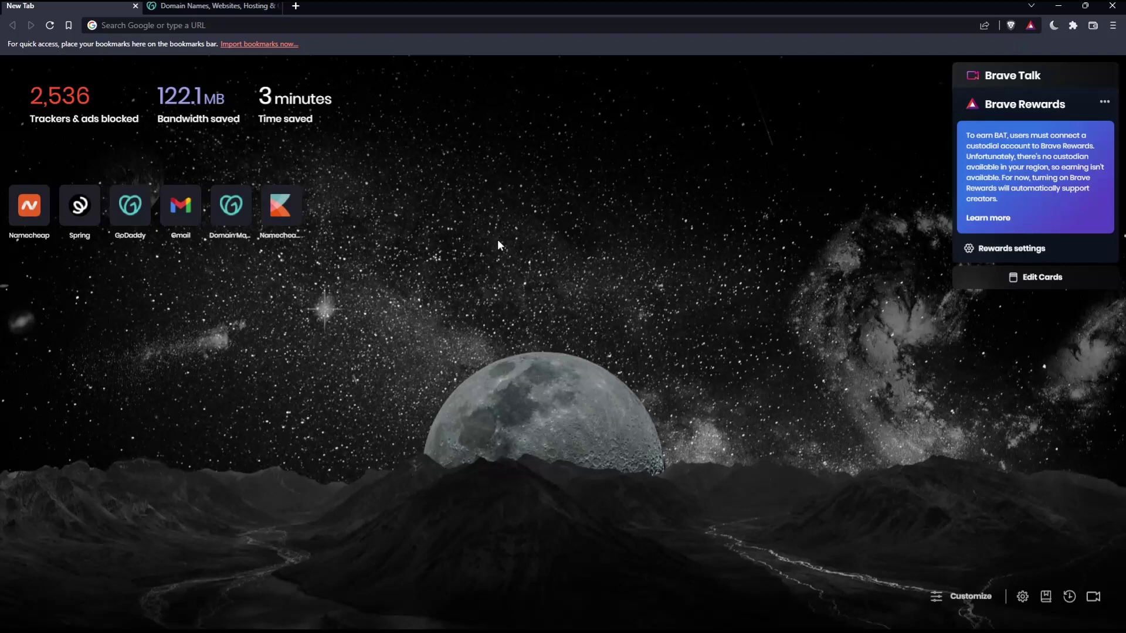
- Switch Brave to the already-open GoDaddy tab showing the domain search homepage
{"action": "left_click", "coordinate": [190, 25]}
{"action": "type", "text": "godadd"}
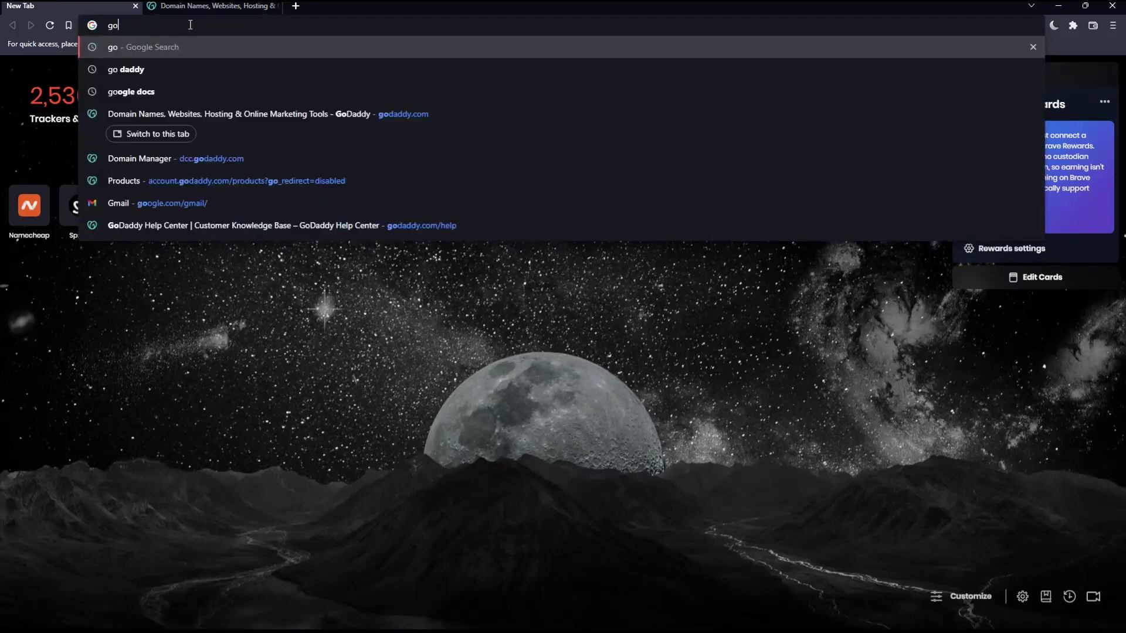
{"action": "type", "text": "y.com"}
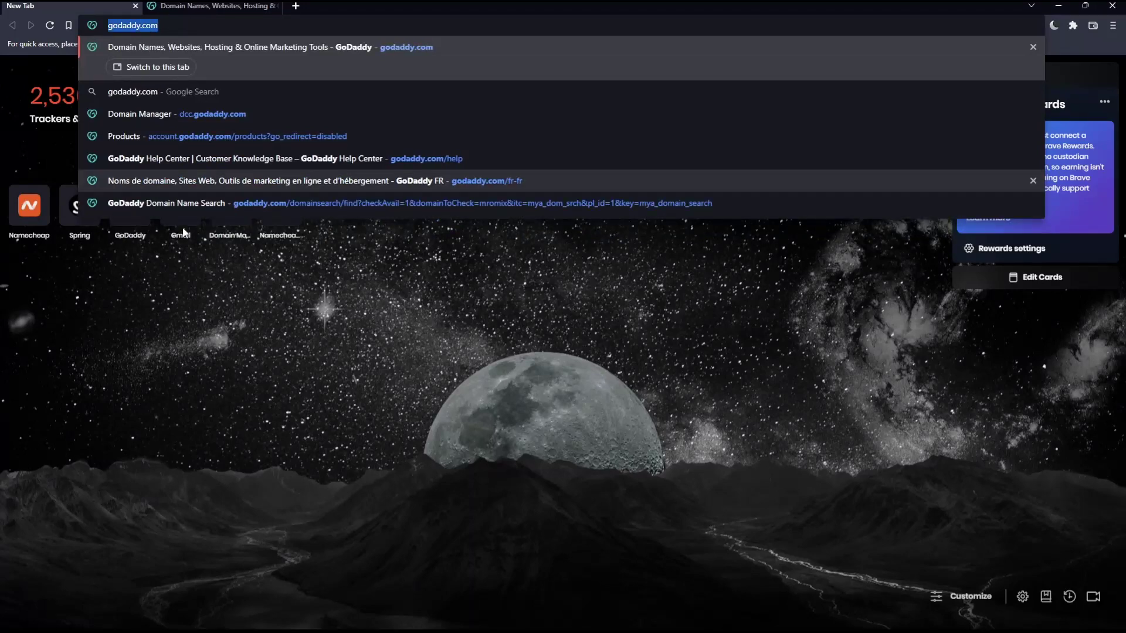
{"action": "key", "text": "Escape"}
{"action": "left_click", "coordinate": [215, 5]}
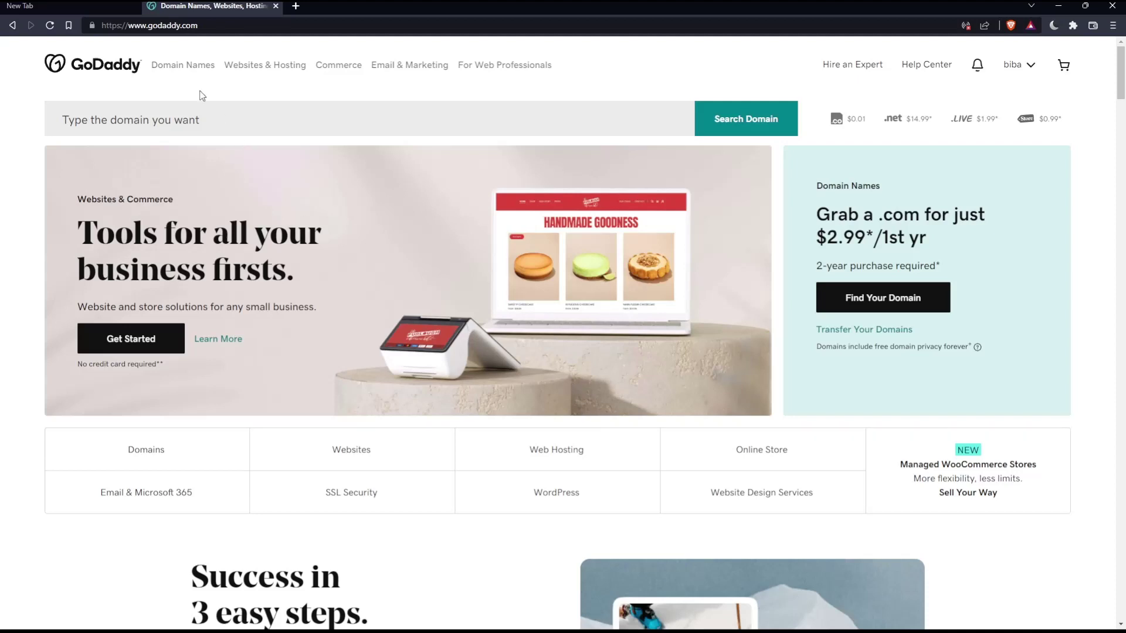
{"action": "scroll", "coordinate": [398, 190], "scroll_direction": "down", "scroll_amount": 10}
{"action": "scroll", "coordinate": [397, 189], "scroll_direction": "down", "scroll_amount": 10}
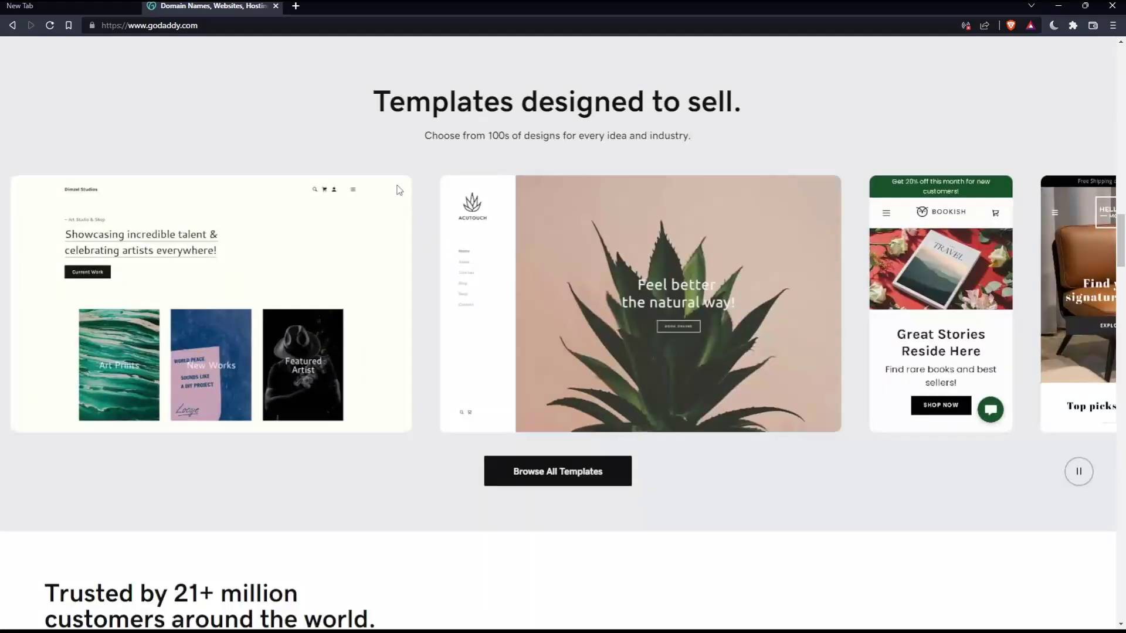
{"action": "scroll", "coordinate": [398, 189], "scroll_direction": "down", "scroll_amount": 8}
{"action": "scroll", "coordinate": [398, 189], "scroll_direction": "down", "scroll_amount": 10}
{"action": "scroll", "coordinate": [404, 246], "scroll_direction": "down", "scroll_amount": 10}
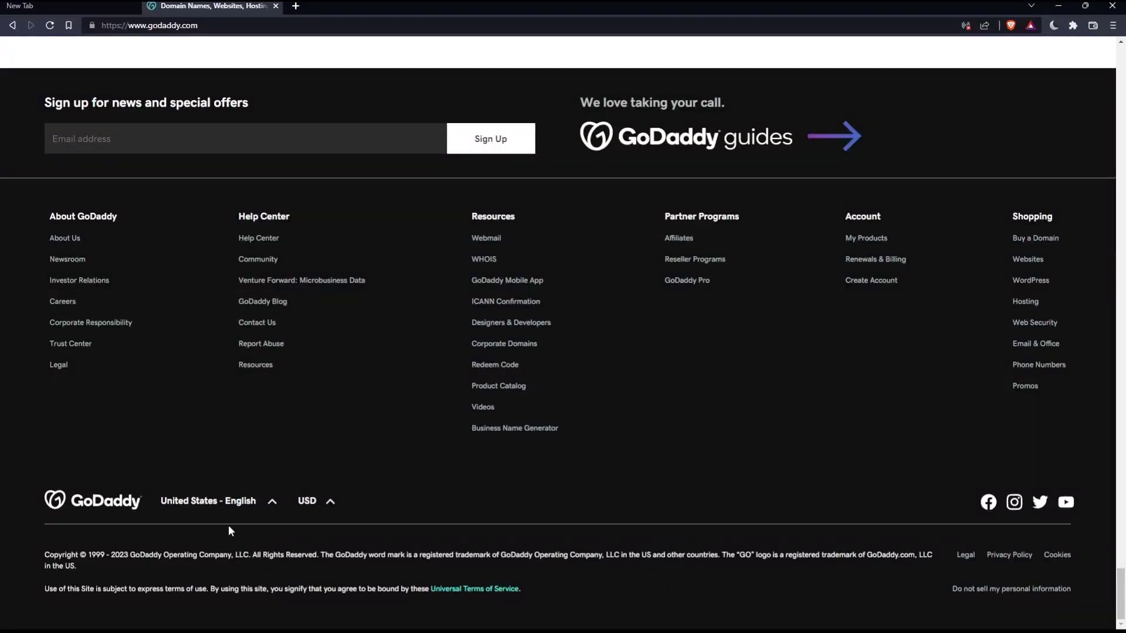
{"action": "left_click", "coordinate": [239, 501]}
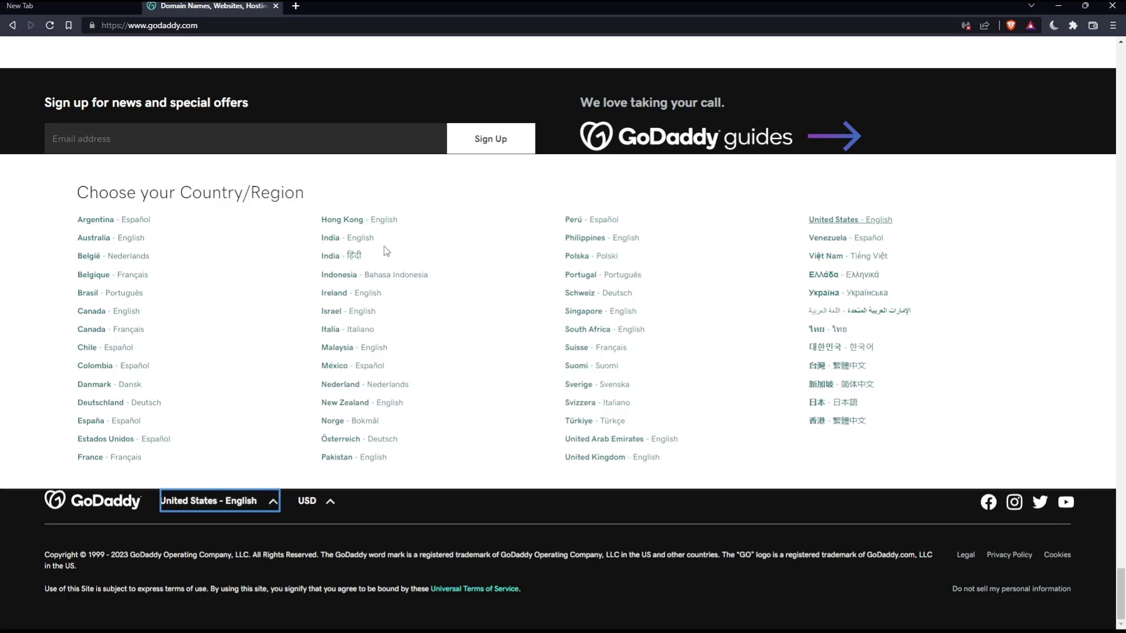
{"action": "left_click", "coordinate": [327, 513]}
{"action": "left_click", "coordinate": [327, 509]}
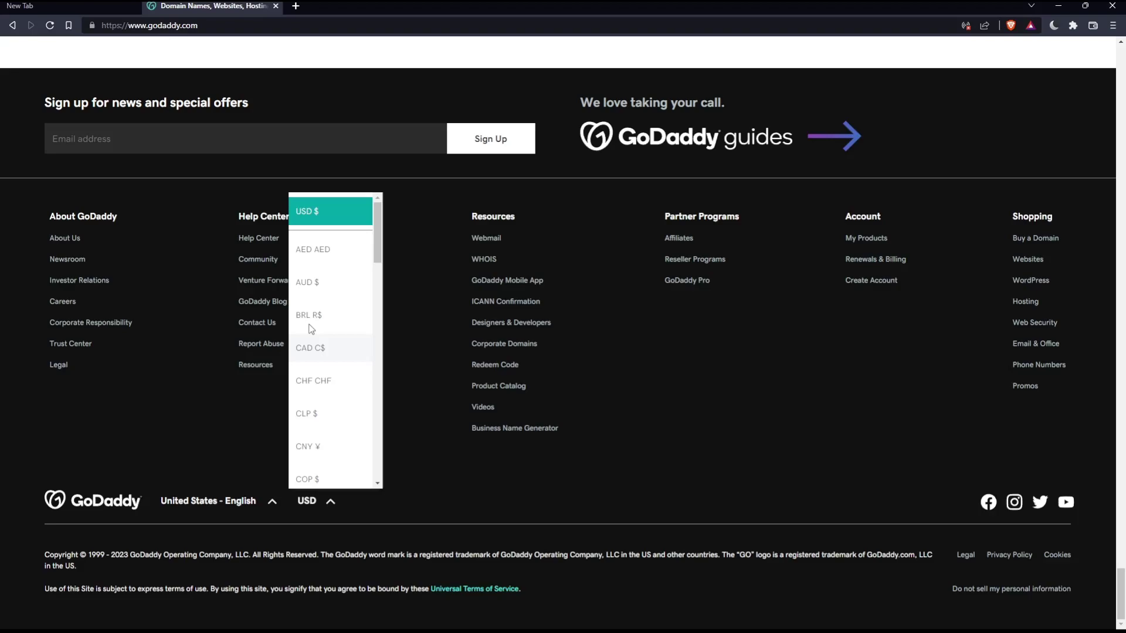
{"action": "scroll", "coordinate": [462, 506], "scroll_direction": "up", "scroll_amount": 10}
{"action": "scroll", "coordinate": [463, 506], "scroll_direction": "up", "scroll_amount": 10}
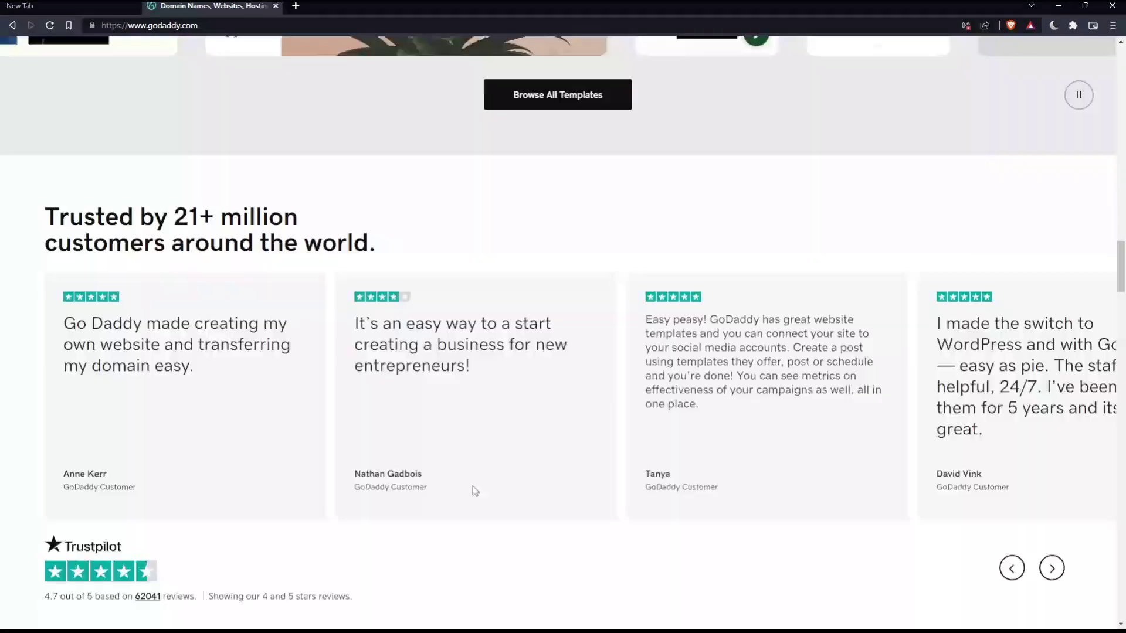
{"action": "scroll", "coordinate": [463, 507], "scroll_direction": "up", "scroll_amount": 10}
{"action": "scroll", "coordinate": [464, 506], "scroll_direction": "up", "scroll_amount": 8}
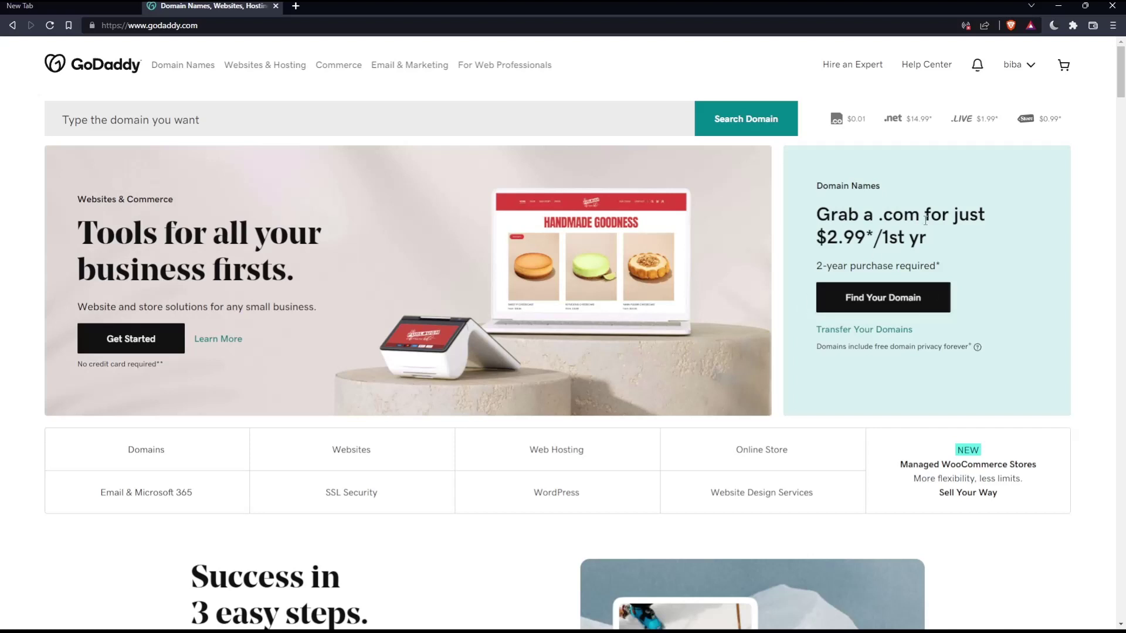
{"action": "left_click", "coordinate": [1032, 65]}
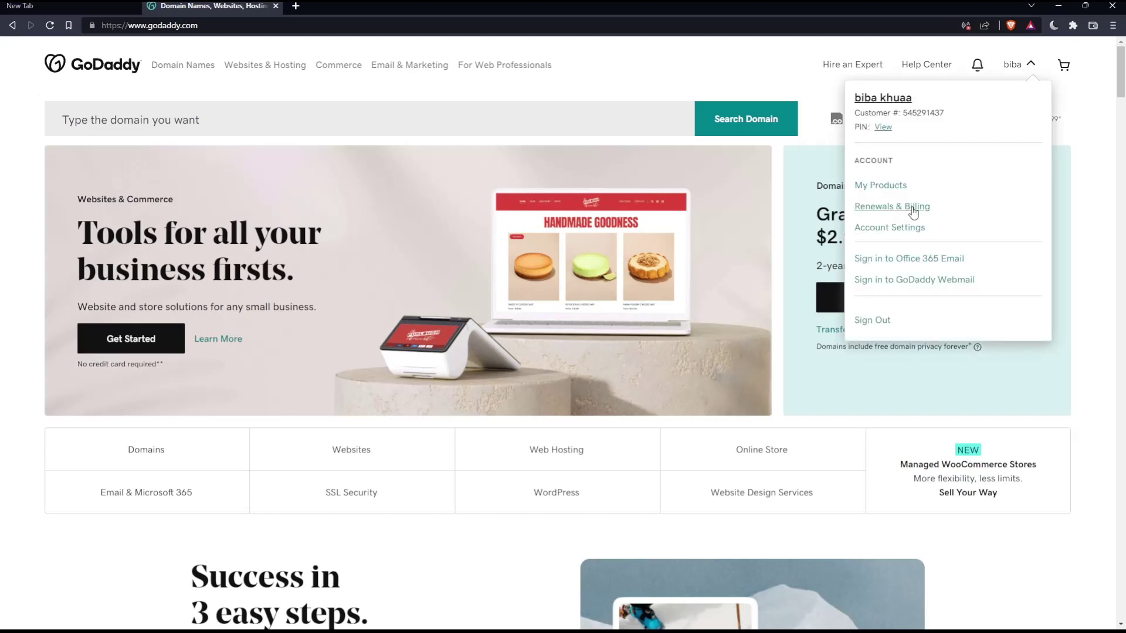
{"action": "left_click", "coordinate": [667, 75]}
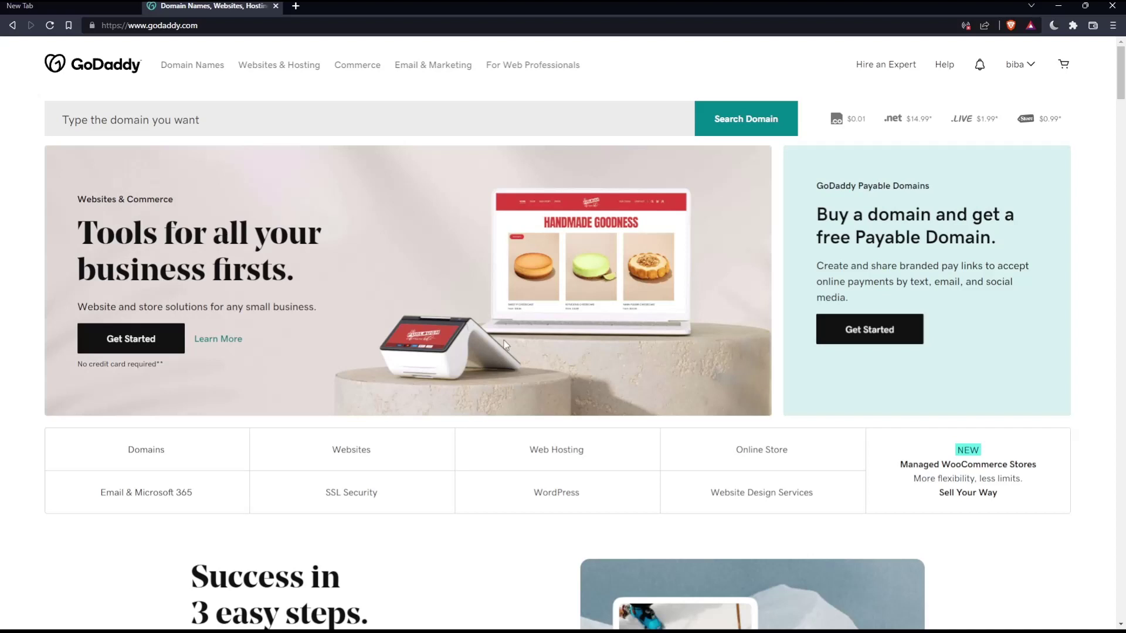
- Open the SSL Security tile to show the four certificate plans priced $69.99–$199.99
{"action": "left_click", "coordinate": [364, 507]}
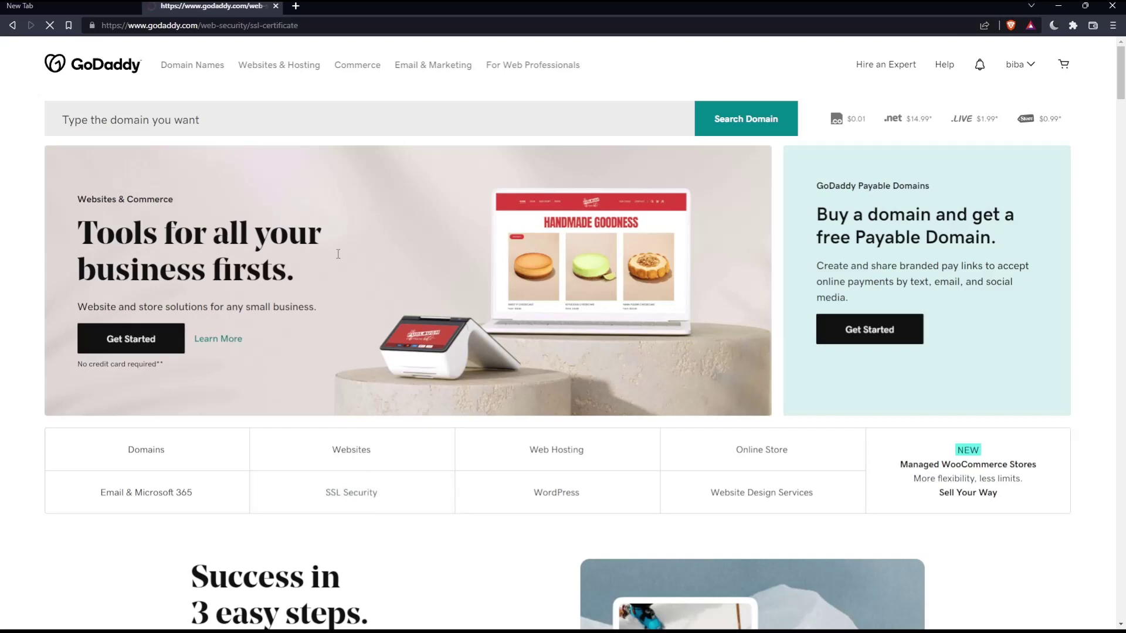
{"action": "scroll", "coordinate": [374, 298], "scroll_direction": "down", "scroll_amount": 5}
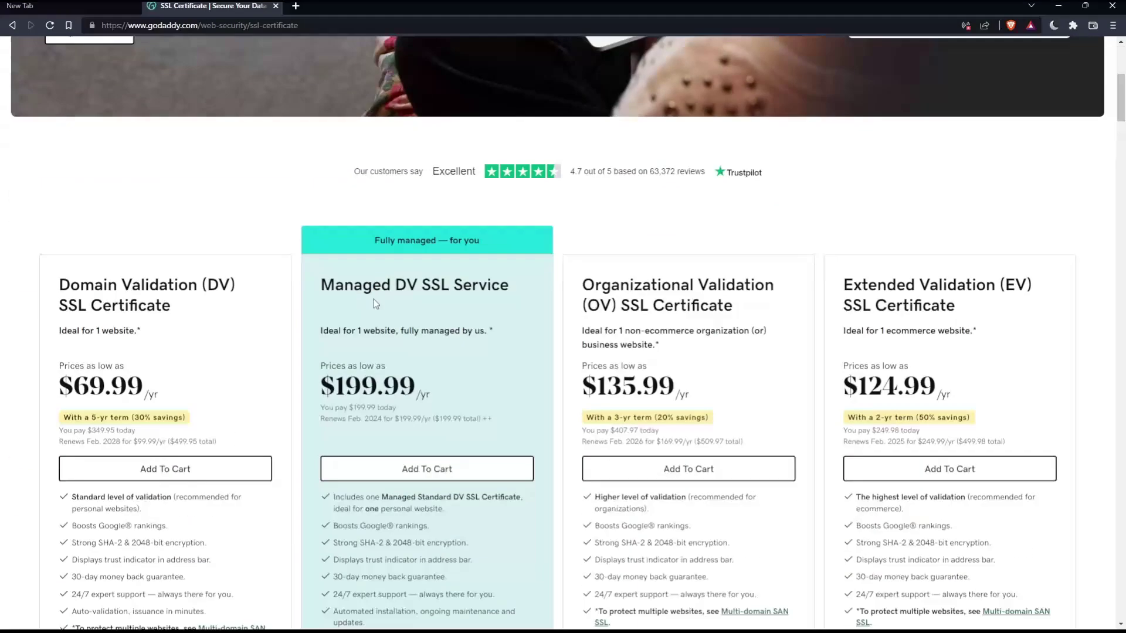
{"action": "scroll", "coordinate": [373, 298], "scroll_direction": "down", "scroll_amount": 2}
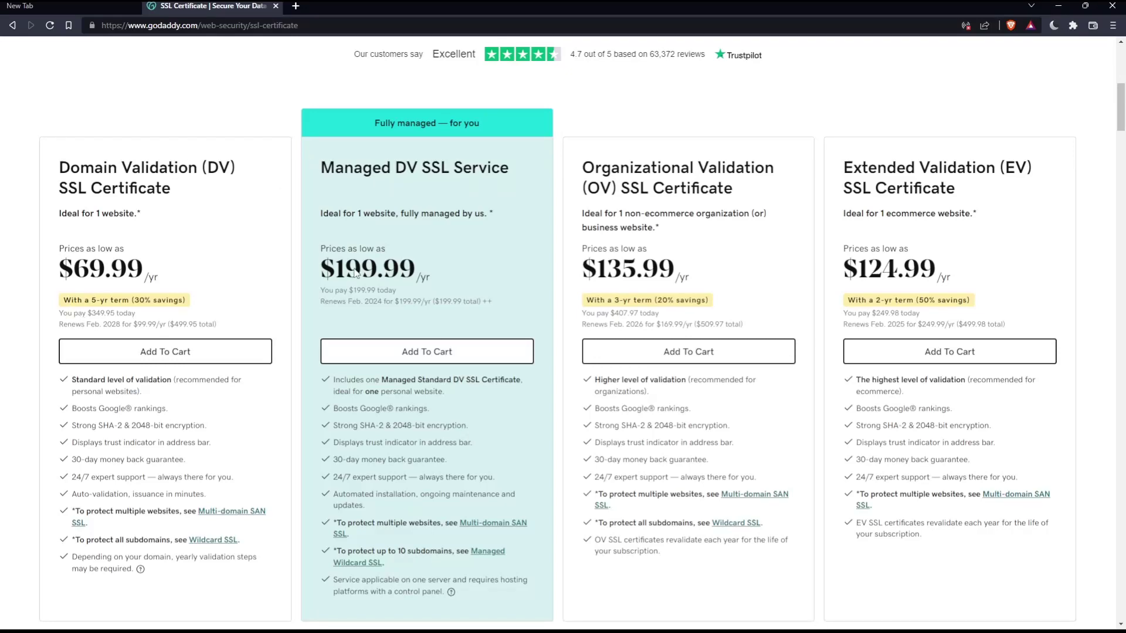
{"action": "scroll", "coordinate": [922, 271], "scroll_direction": "down", "scroll_amount": 1}
{"action": "scroll", "coordinate": [923, 271], "scroll_direction": "down", "scroll_amount": 5}
{"action": "scroll", "coordinate": [838, 269], "scroll_direction": "down", "scroll_amount": 5}
{"action": "scroll", "coordinate": [838, 268], "scroll_direction": "down", "scroll_amount": 3}
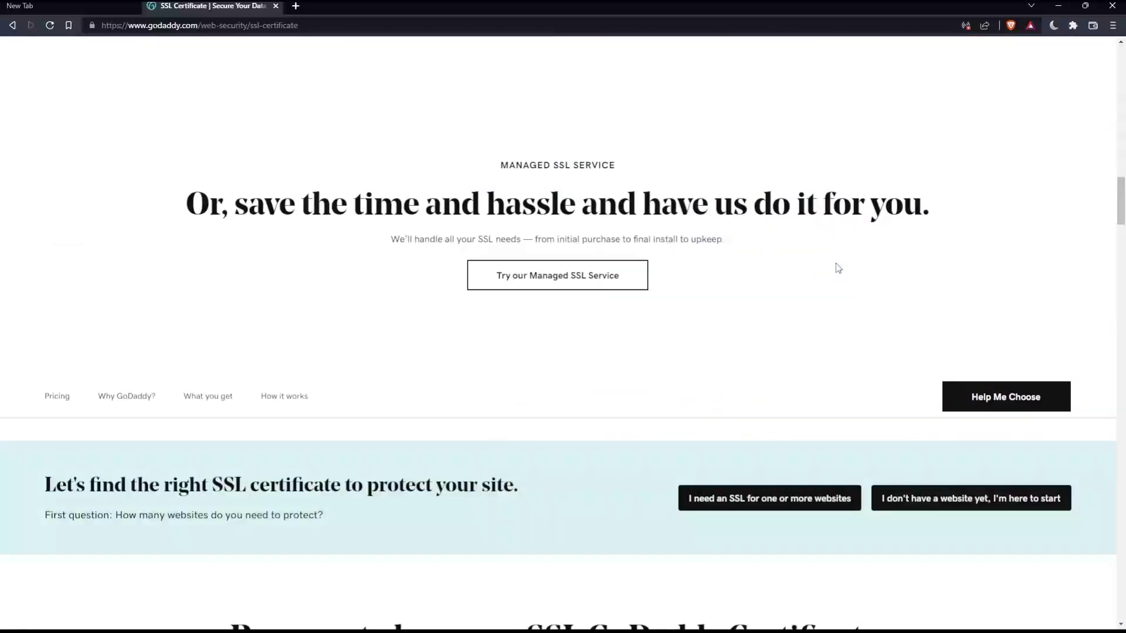
{"action": "scroll", "coordinate": [838, 269], "scroll_direction": "up", "scroll_amount": 6}
{"action": "scroll", "coordinate": [837, 269], "scroll_direction": "up", "scroll_amount": 5}
{"action": "scroll", "coordinate": [838, 269], "scroll_direction": "up", "scroll_amount": 5}
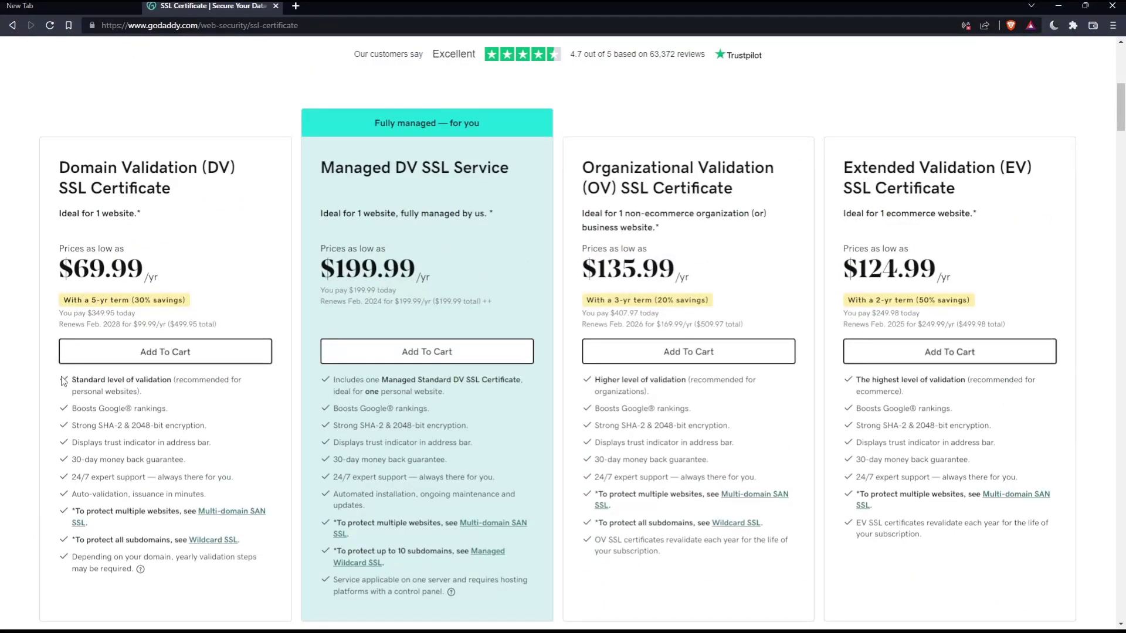
{"action": "mouse_move", "coordinate": [65, 382]}
{"action": "left_mouse_down"}
{"action": "mouse_move", "coordinate": [153, 461]}
{"action": "mouse_move", "coordinate": [205, 577]}
{"action": "left_mouse_up"}
{"action": "left_click", "coordinate": [191, 566]}
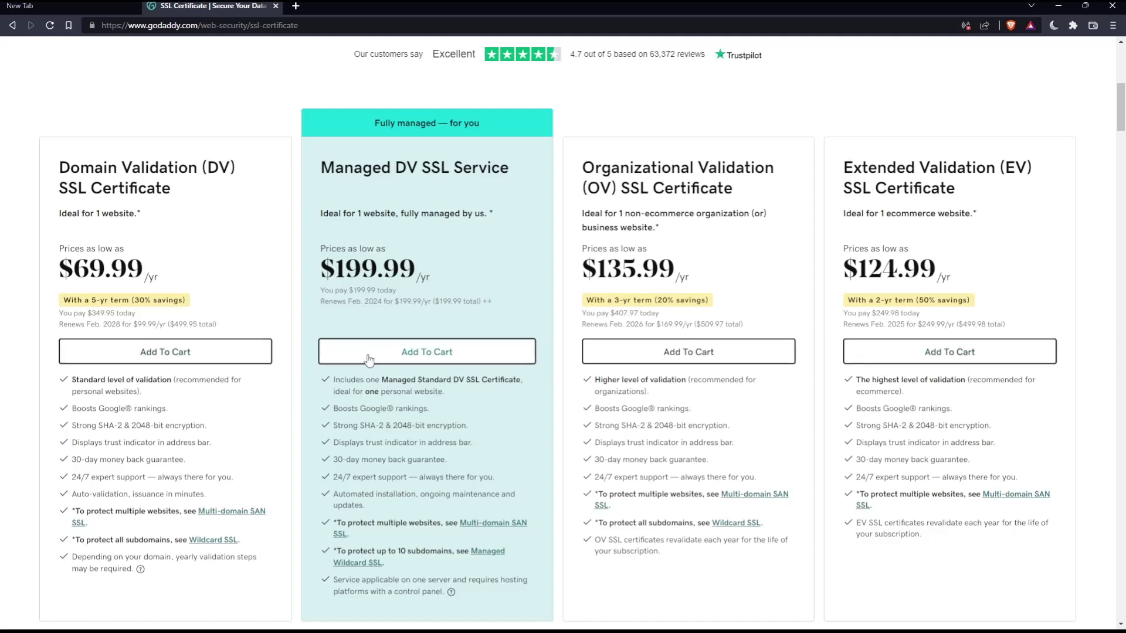
{"action": "scroll", "coordinate": [492, 343], "scroll_direction": "up", "scroll_amount": 6}
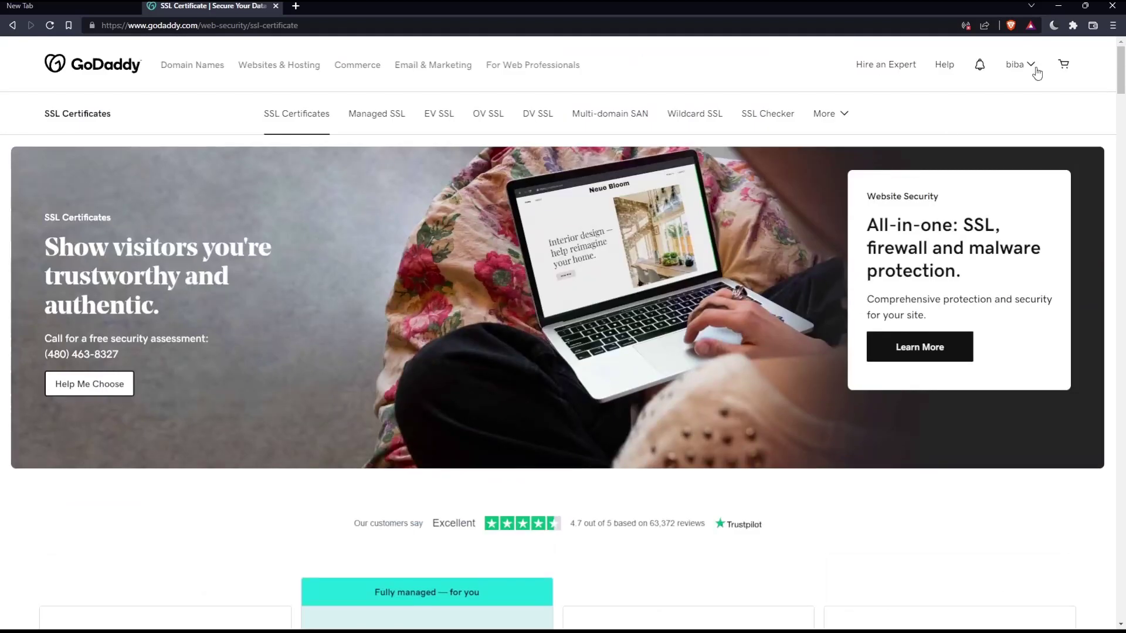